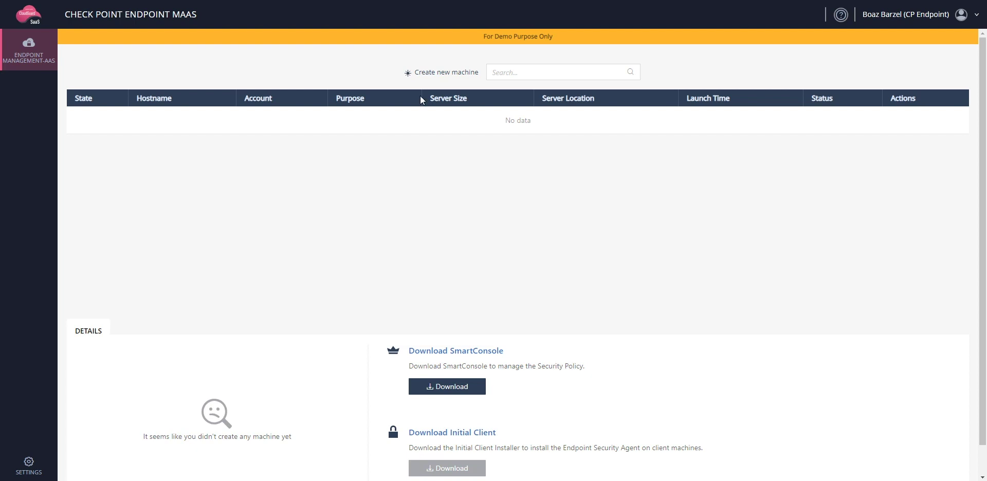
Set up a new Demo server, CPEndpoint, in the United States for 2500 clients, and start entering its password.
{"action": "left_click", "coordinate": [440, 74]}
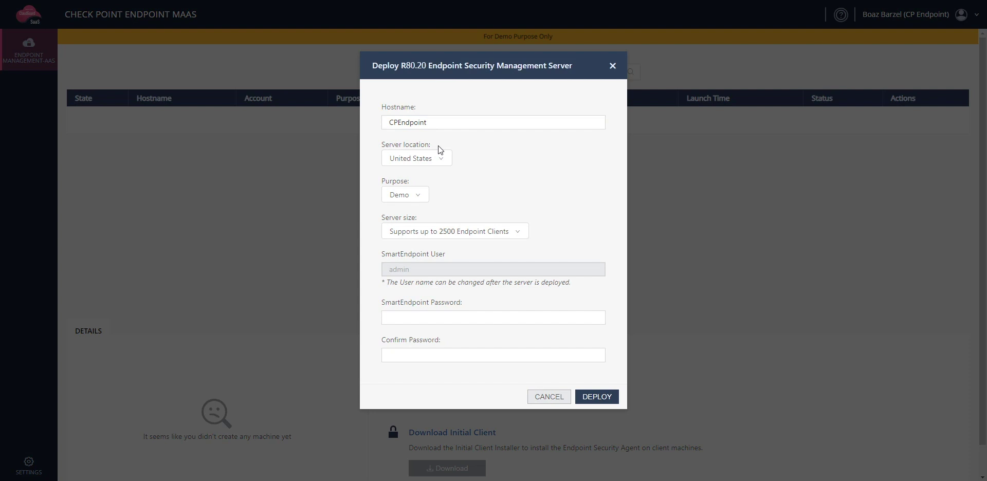
{"action": "left_click", "coordinate": [447, 123]}
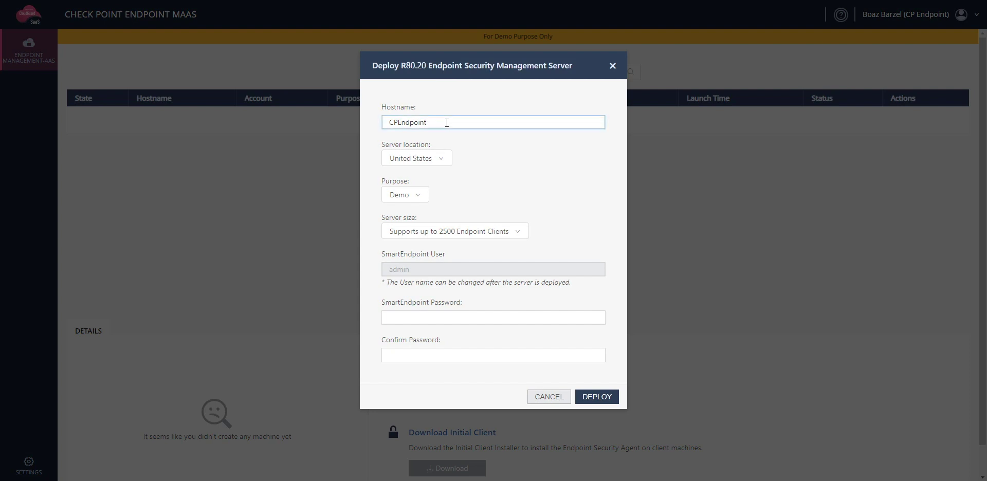
{"action": "left_click", "coordinate": [447, 123]}
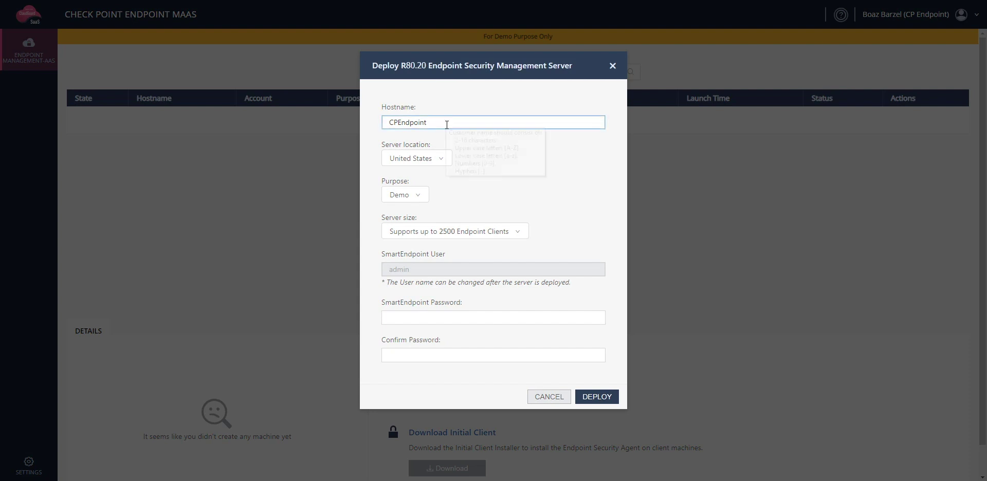
{"action": "left_click", "coordinate": [436, 159]}
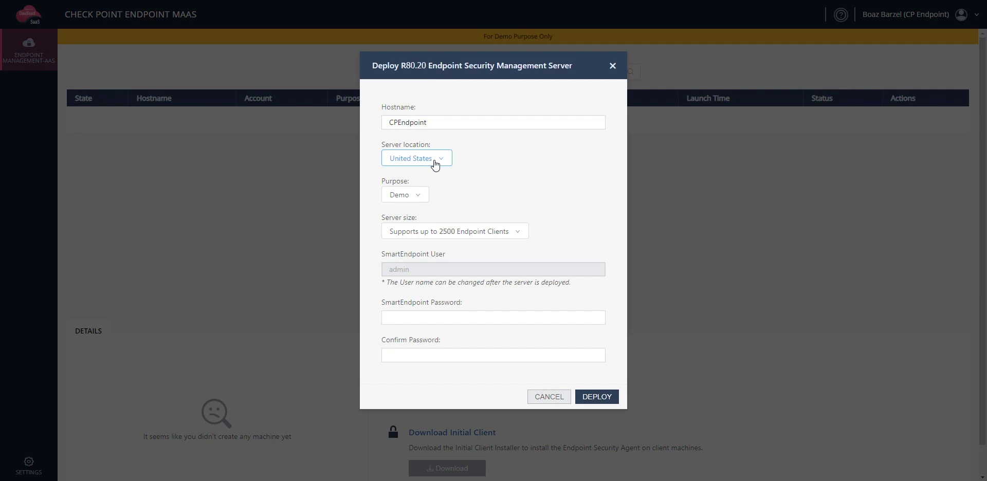
{"action": "left_click", "coordinate": [417, 201]}
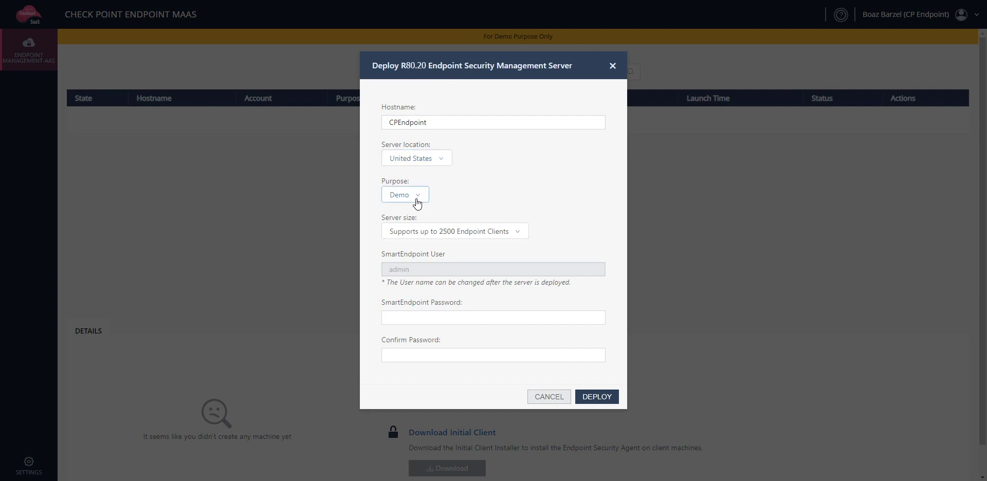
{"action": "left_click", "coordinate": [485, 236]}
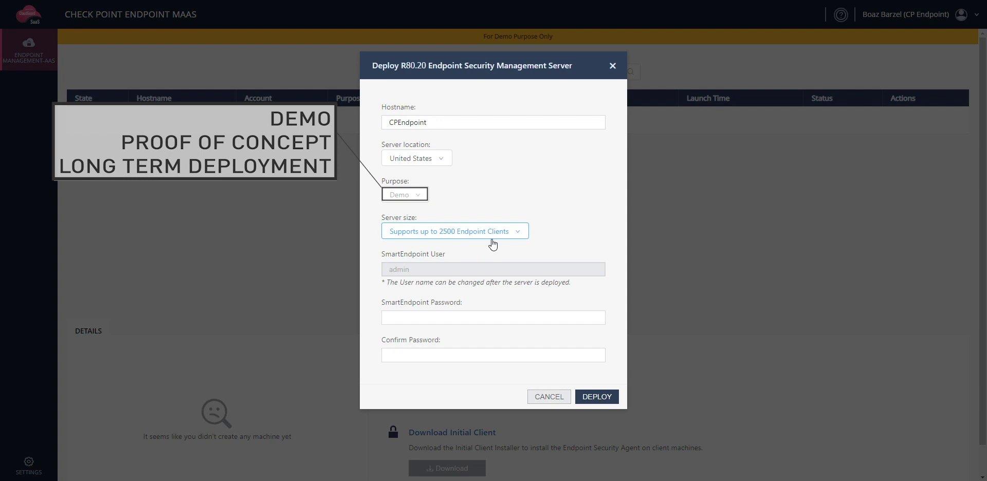
{"action": "left_click", "coordinate": [483, 268]}
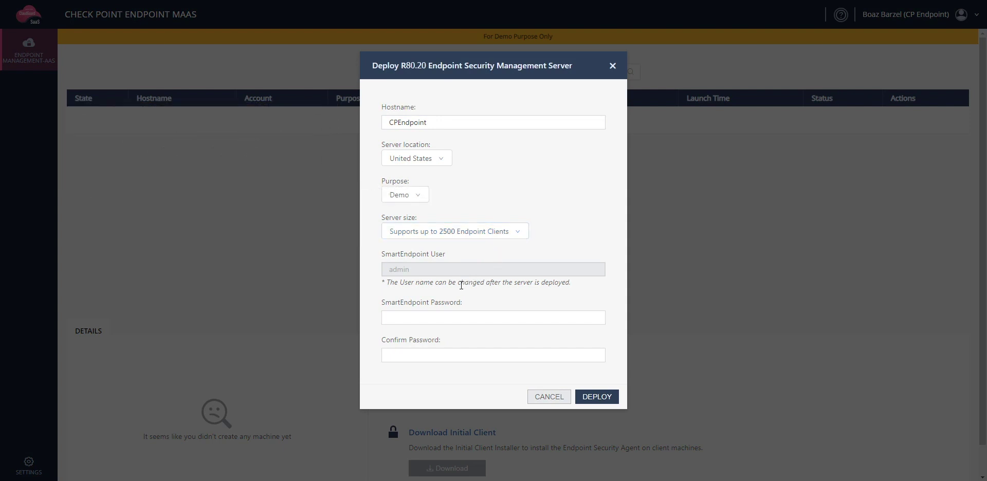
{"action": "left_click", "coordinate": [452, 313]}
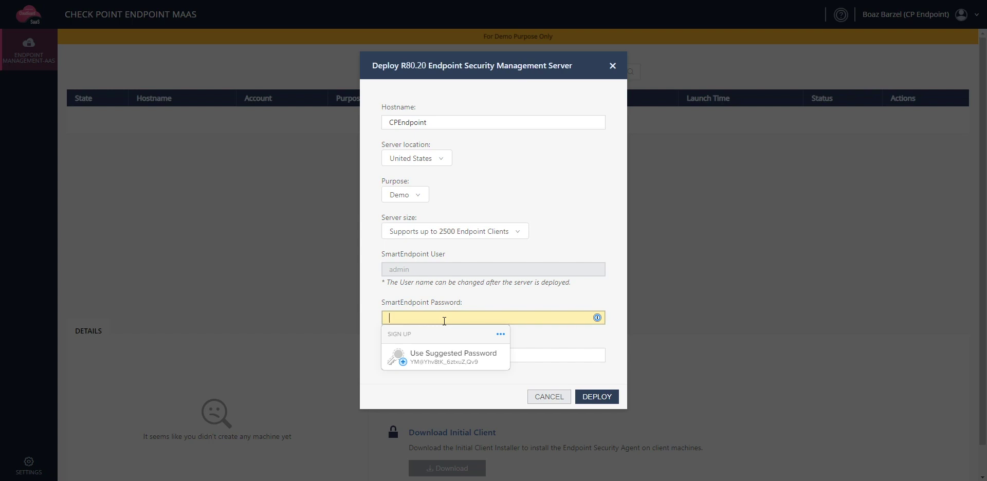
{"action": "type", "text": "a"}
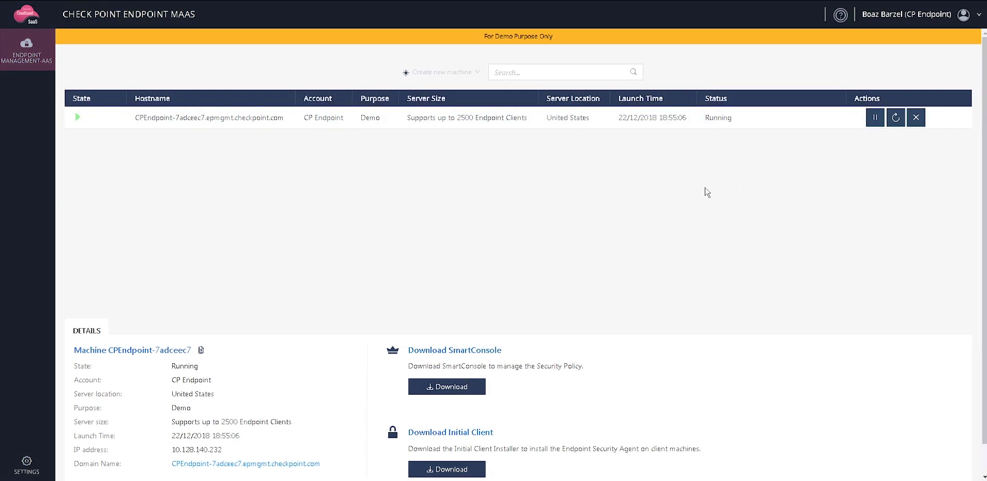
Download and install SmartConsole, finishing with SmartEndpoint set to launch.
{"action": "left_click", "coordinate": [446, 387]}
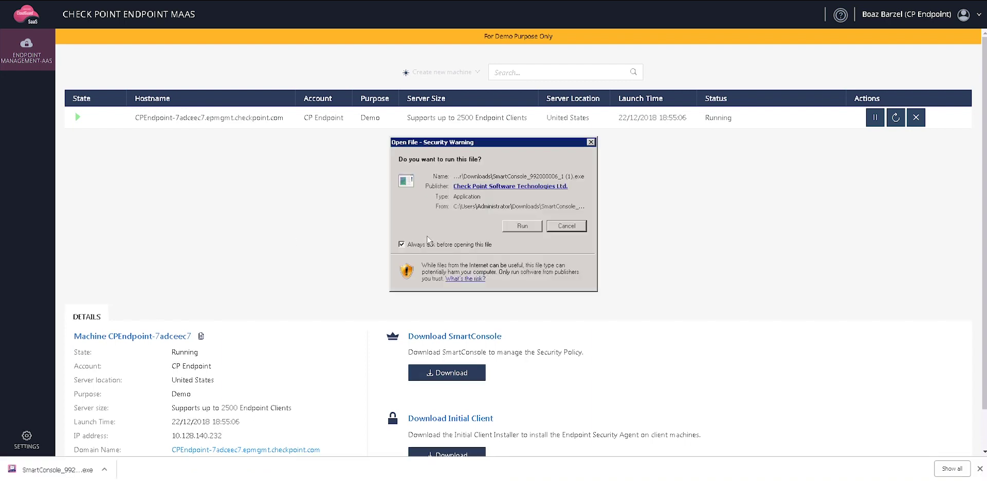
{"action": "left_click", "coordinate": [508, 229]}
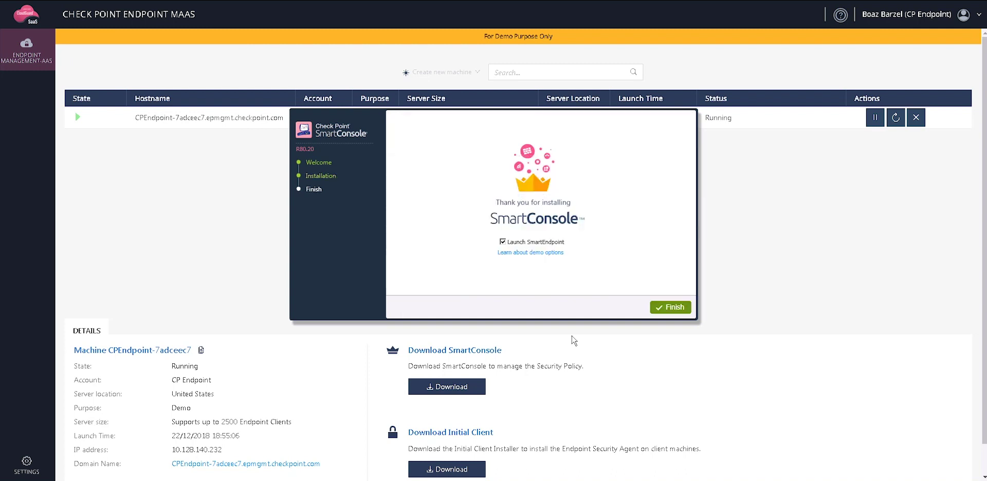
{"action": "left_click", "coordinate": [670, 307]}
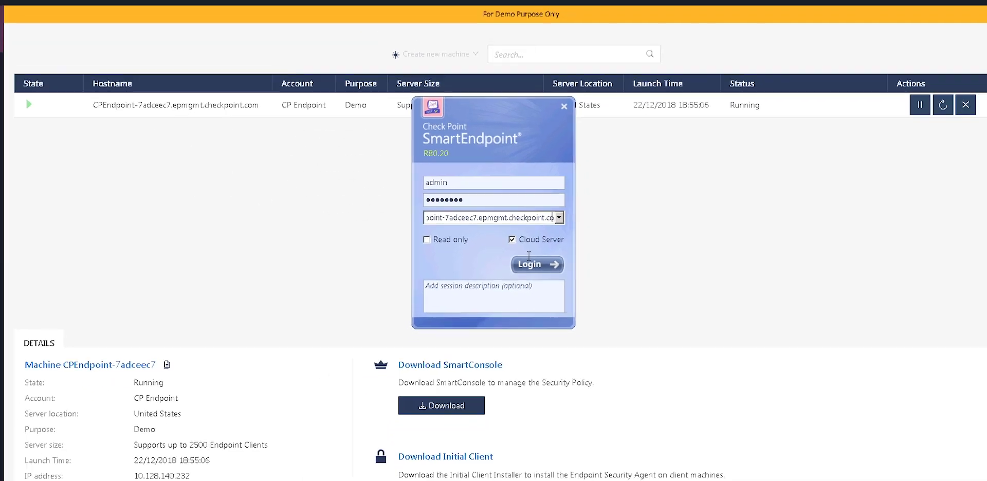
Log in to SmartEndpoint and set the default deployment rule to Endpoint Client 80.89.5079.
{"action": "left_click", "coordinate": [532, 264]}
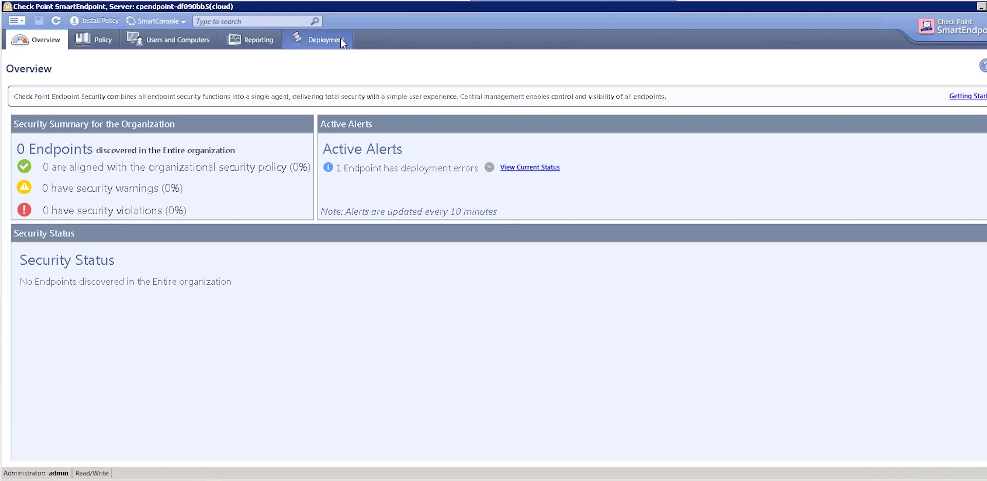
{"action": "left_click", "coordinate": [324, 41]}
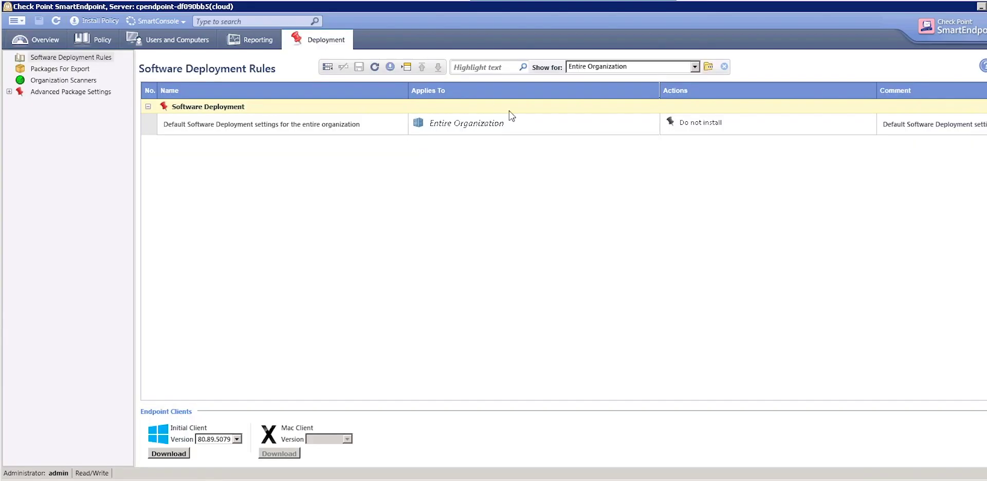
{"action": "left_click", "coordinate": [704, 128]}
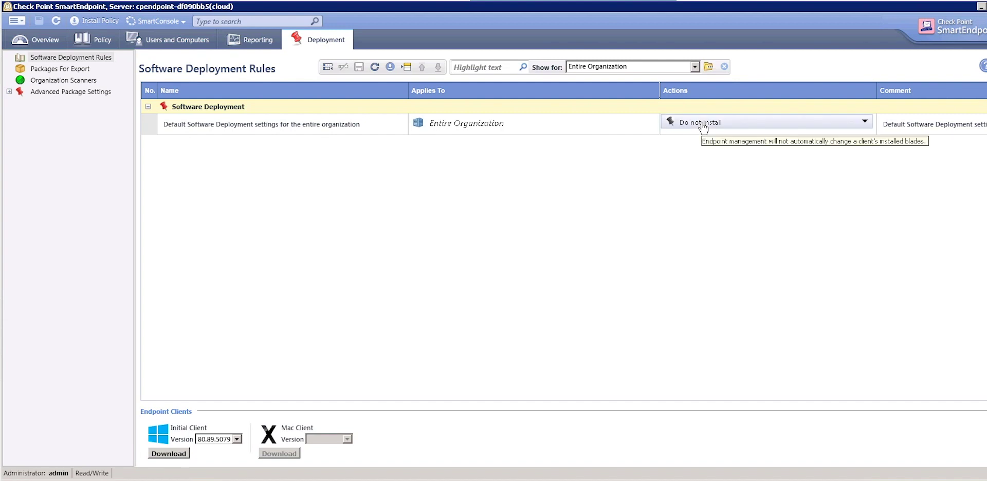
{"action": "left_click", "coordinate": [741, 161]}
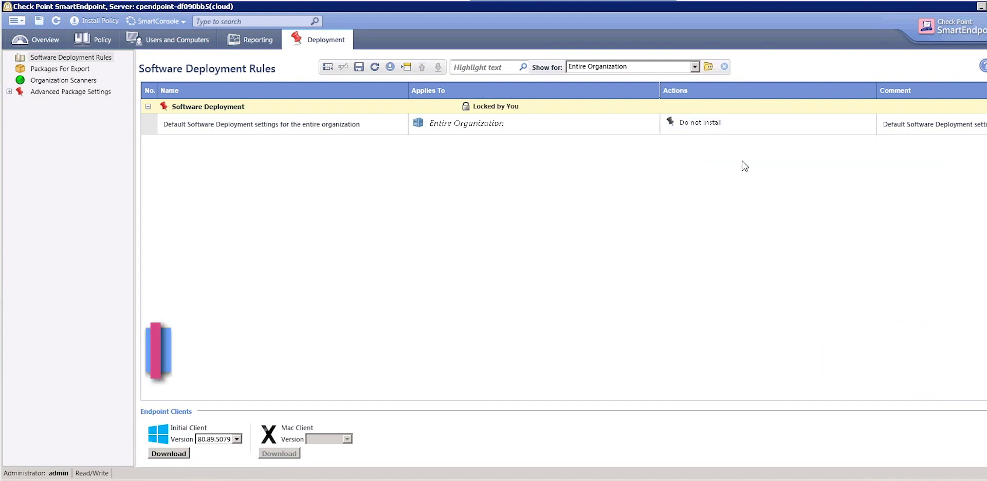
Drop the encryption, Compliance, URL Filtering, Firewall, Application Control and VPN blades, then install the policy.
{"action": "left_click", "coordinate": [726, 161]}
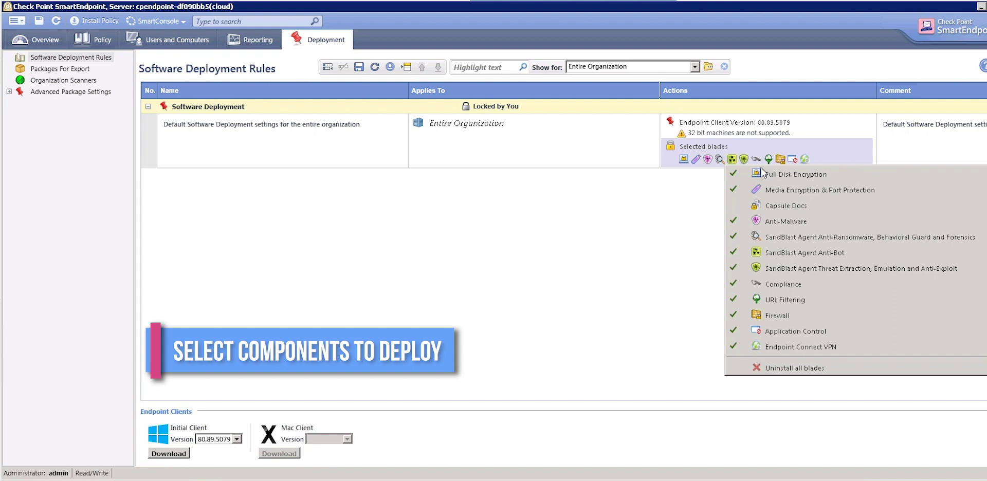
{"action": "left_click", "coordinate": [774, 190]}
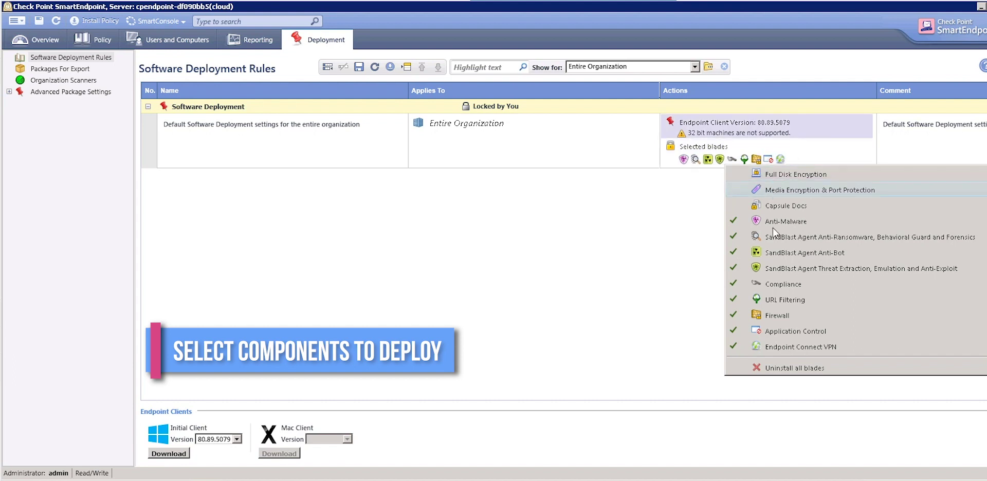
{"action": "left_click", "coordinate": [772, 284]}
{"action": "left_click", "coordinate": [769, 300]}
{"action": "left_click", "coordinate": [772, 316]}
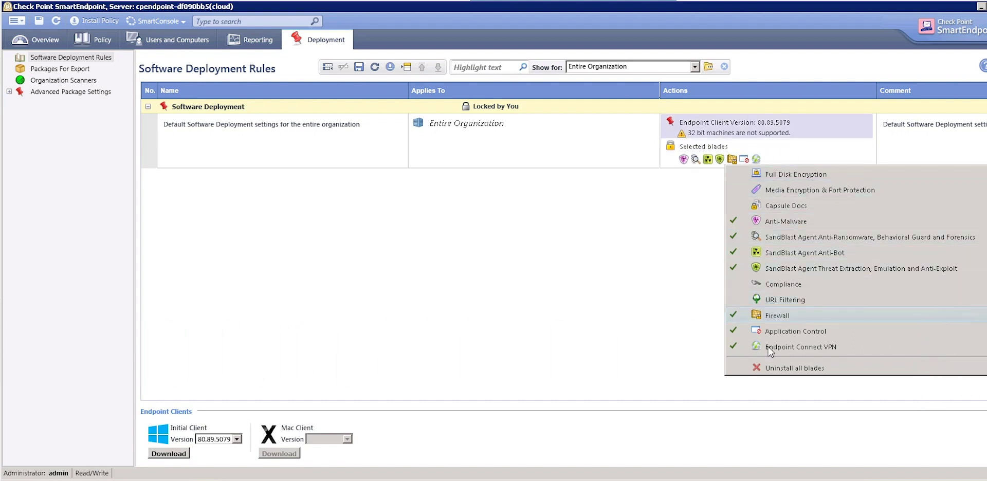
{"action": "left_click", "coordinate": [772, 331]}
{"action": "left_click", "coordinate": [771, 347]}
{"action": "left_click", "coordinate": [568, 252]}
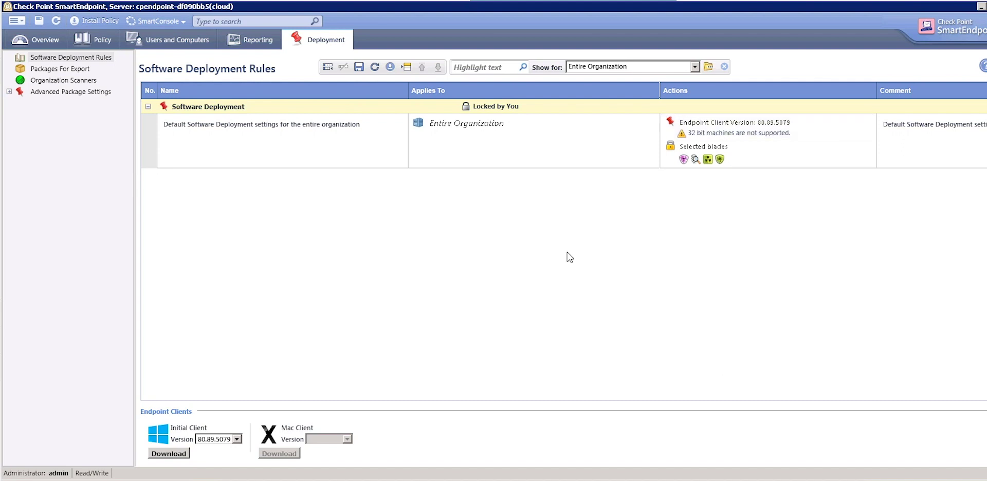
{"action": "left_click", "coordinate": [100, 21]}
{"action": "left_click", "coordinate": [538, 282]}
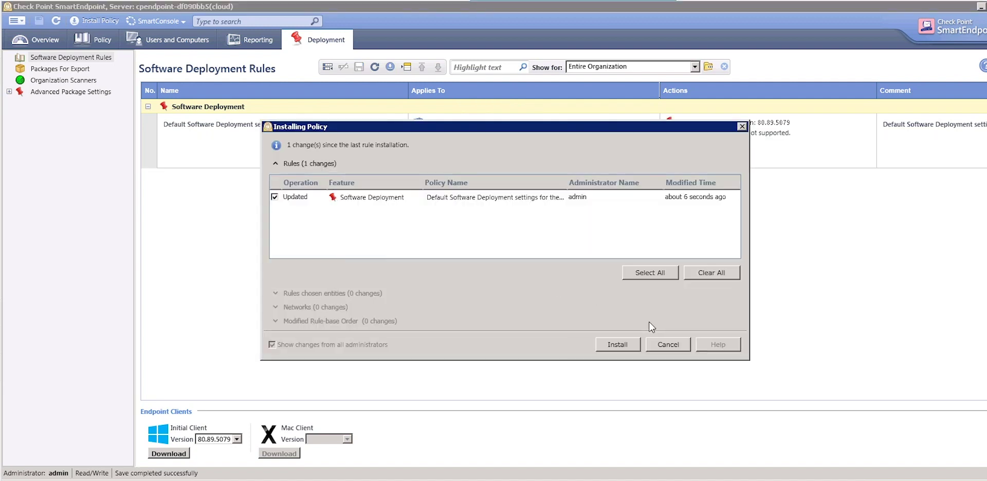
Install the updated policy and save Initial Client package 80.89.5079 to the Desktop's Initial Client folder.
{"action": "left_click", "coordinate": [619, 345]}
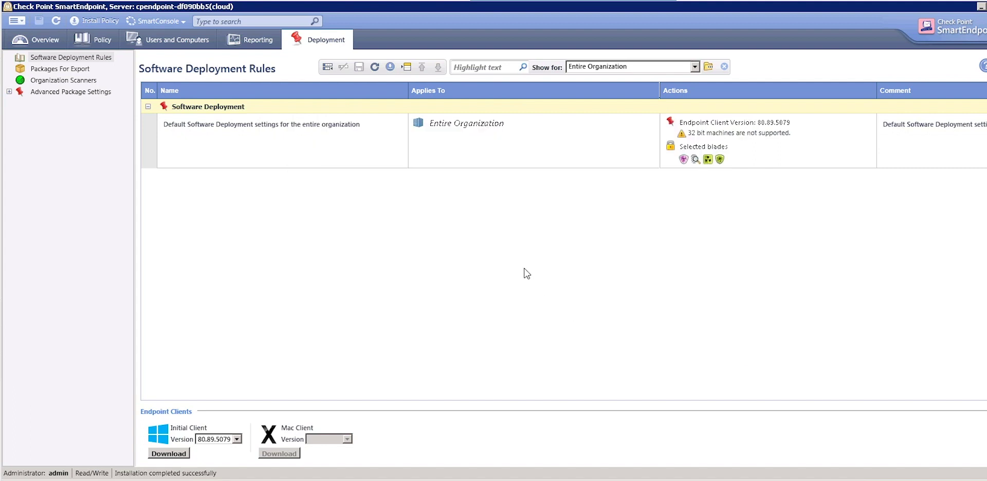
{"action": "left_click", "coordinate": [168, 454]}
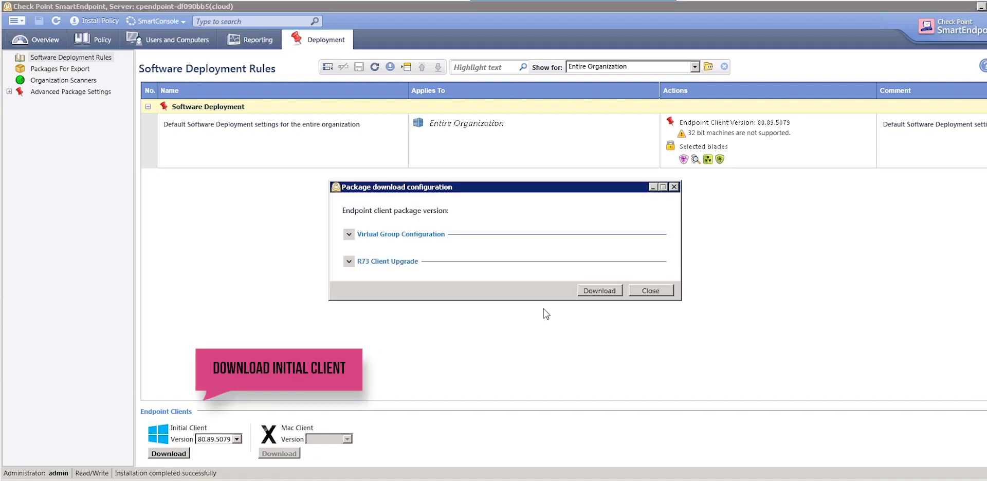
{"action": "left_click", "coordinate": [599, 290]}
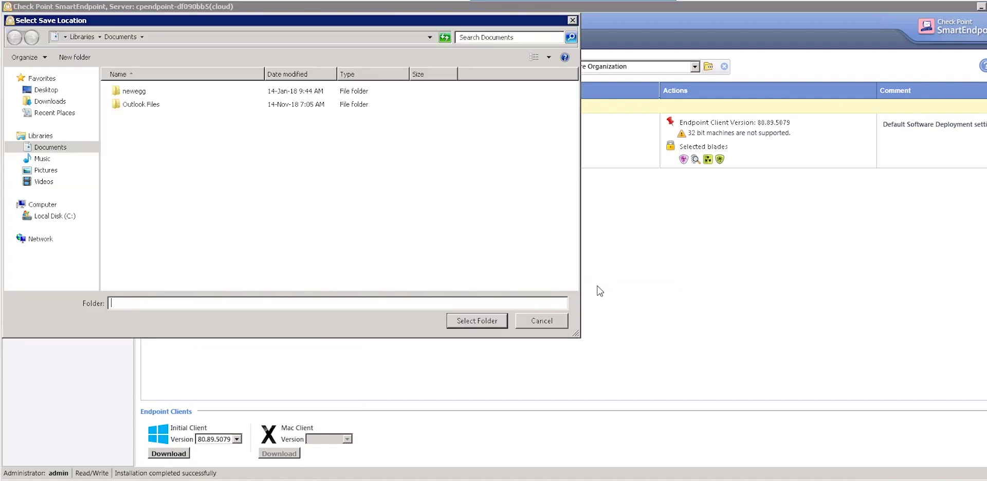
{"action": "left_click", "coordinate": [53, 92]}
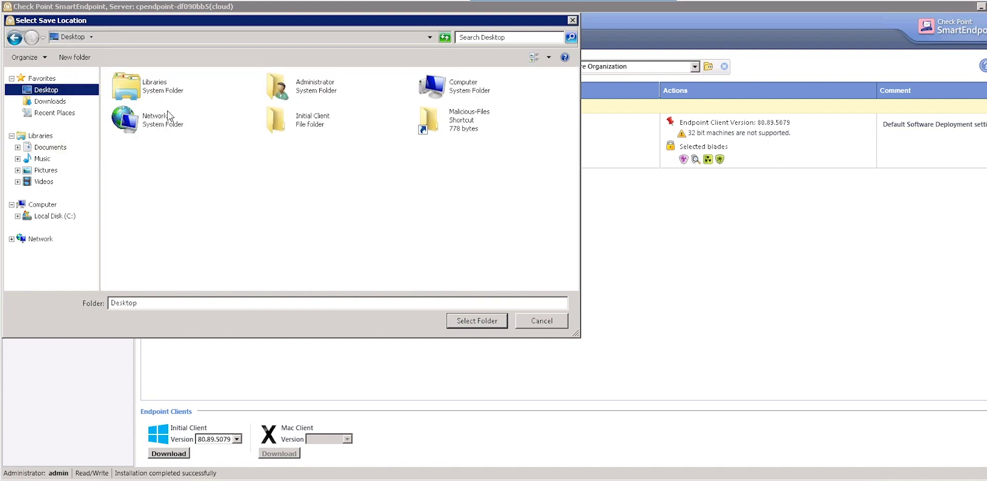
{"action": "double_click", "coordinate": [310, 122]}
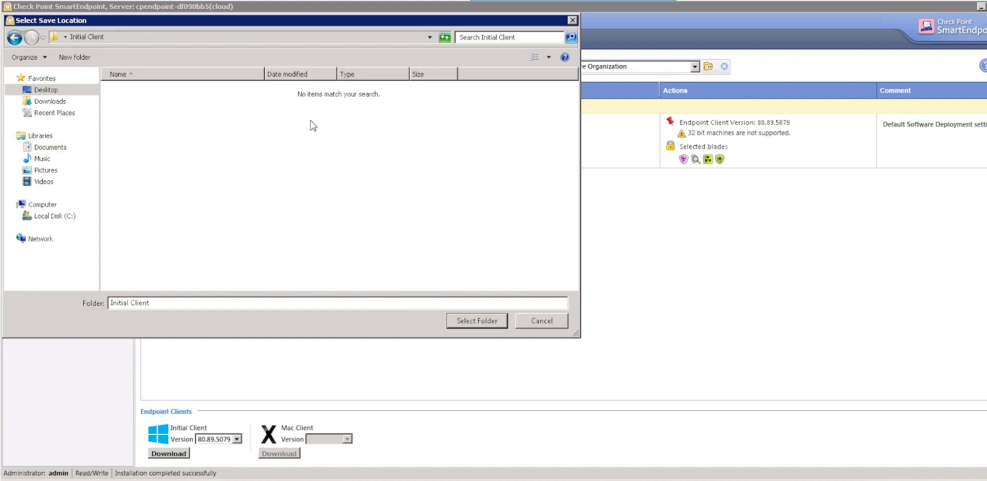
{"action": "left_click", "coordinate": [479, 320]}
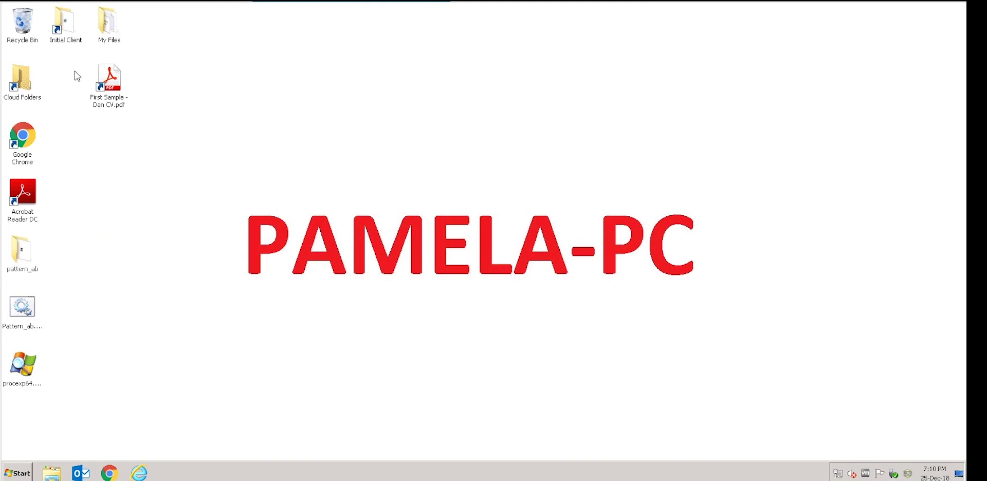
Copy EPS.msi from the Initial Client folder to the desktop, close the folder, and run EPS.msi.
{"action": "double_click", "coordinate": [64, 22]}
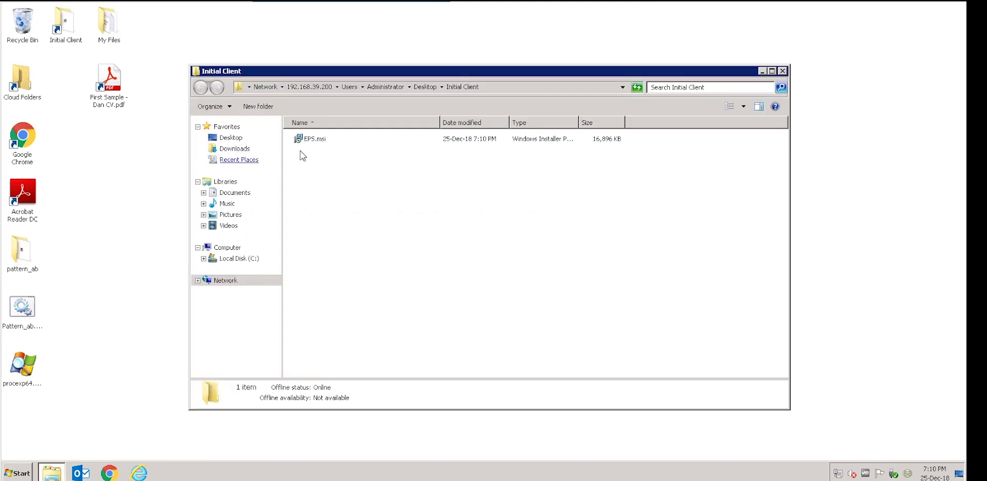
{"action": "left_click_drag", "start_coordinate": [315, 144], "coordinate": [150, 145]}
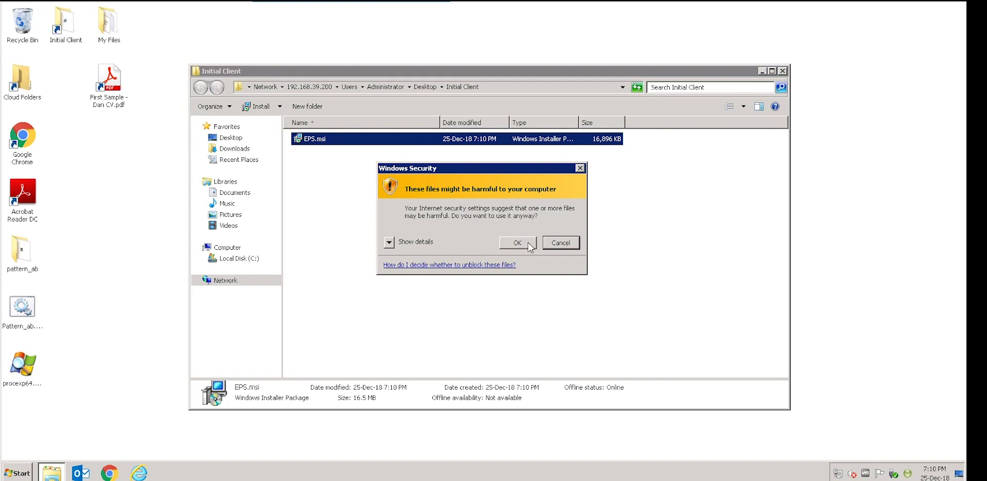
{"action": "left_click", "coordinate": [531, 248]}
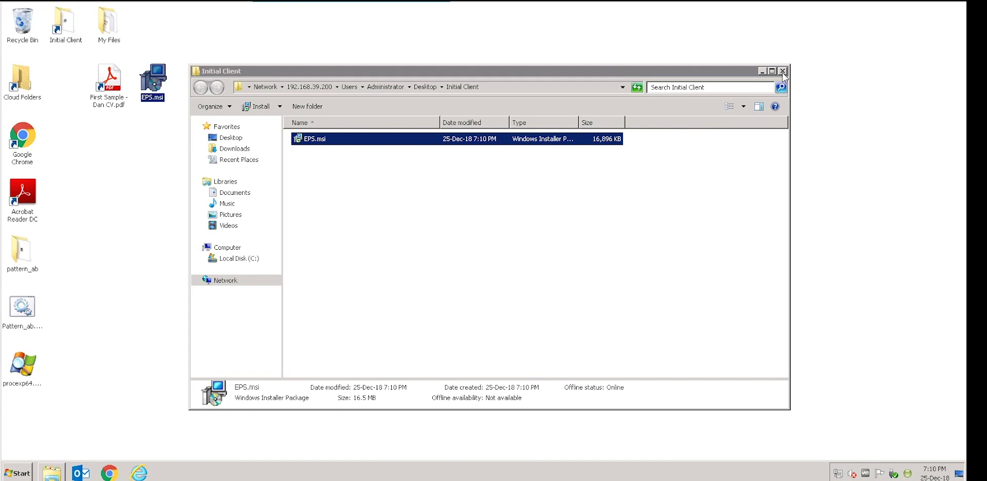
{"action": "left_click", "coordinate": [507, 89]}
{"action": "key", "text": "alt+F4"}
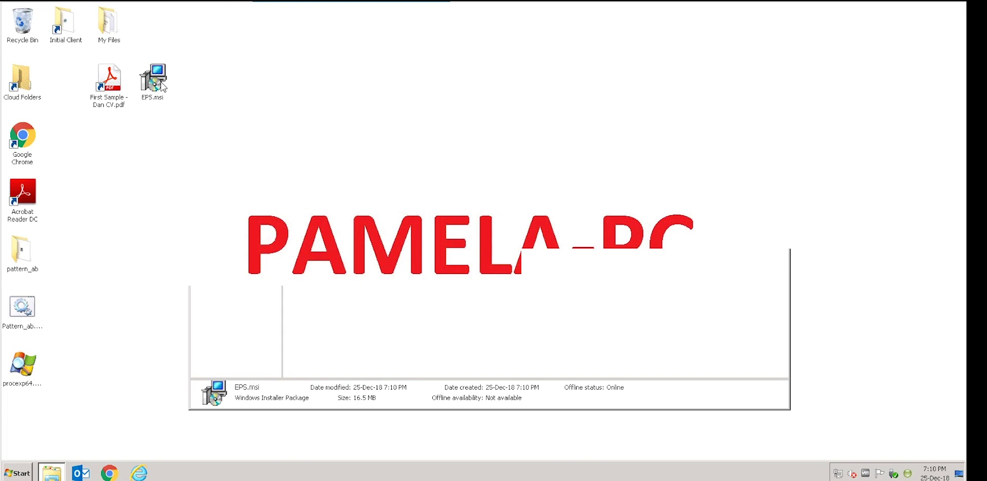
{"action": "double_click", "coordinate": [160, 84]}
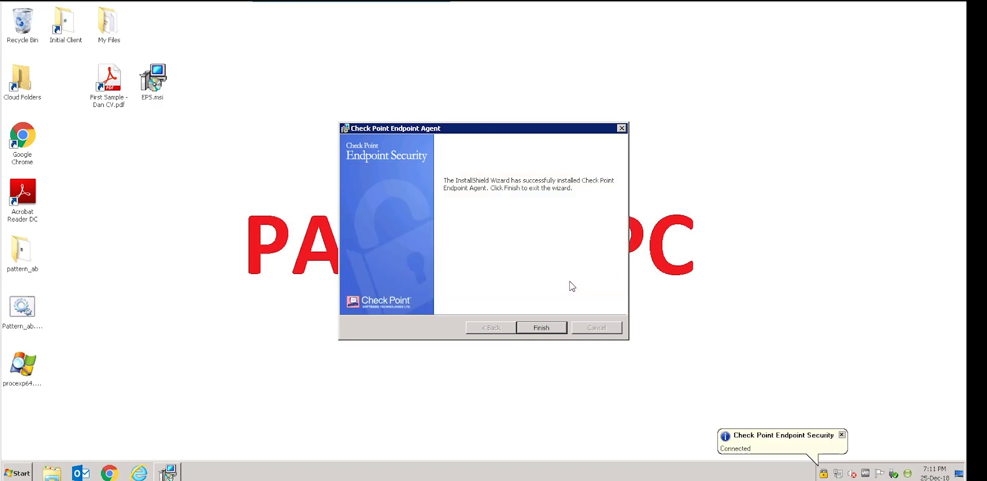
Finish the InstallShield wizard and choose Install Now for the Endpoint Security Client.
{"action": "left_click", "coordinate": [543, 329]}
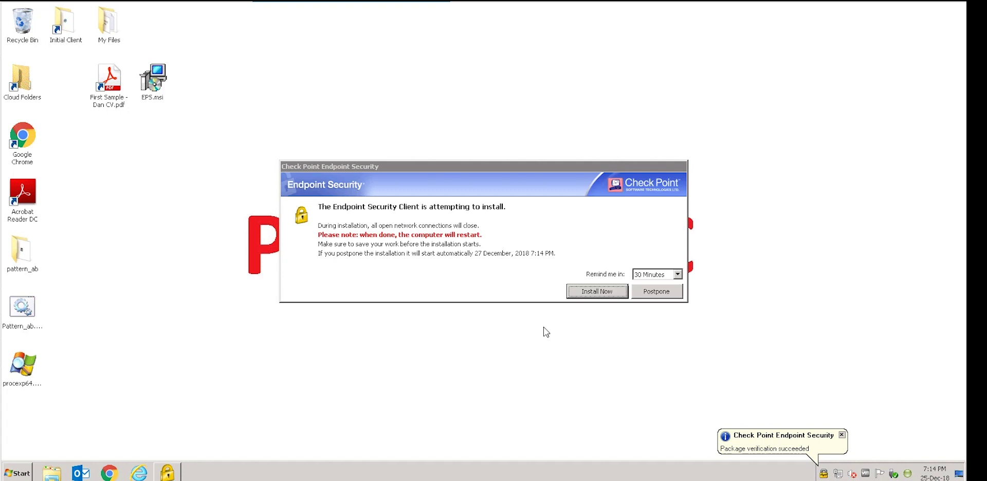
{"action": "left_click", "coordinate": [589, 292]}
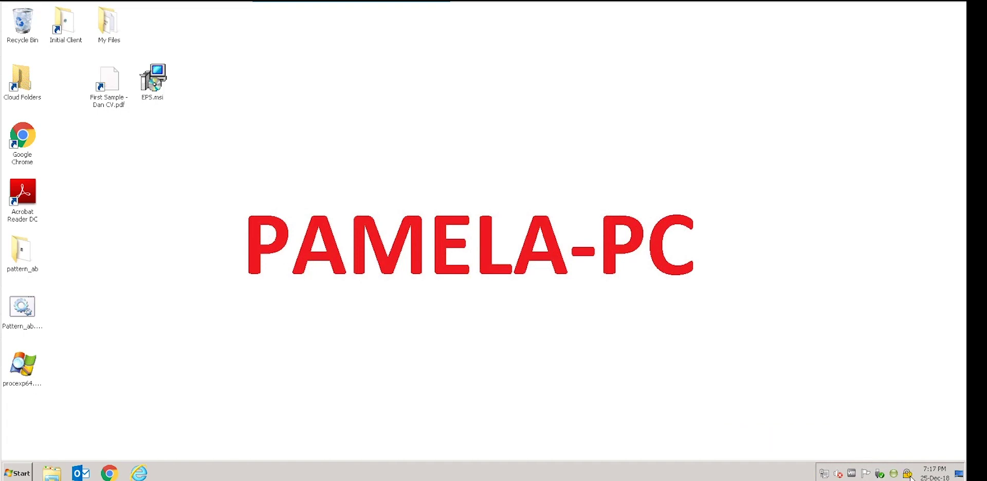
Run a system scan from the tray client, show its detections, and place both windows side by side.
{"action": "double_click", "coordinate": [908, 474]}
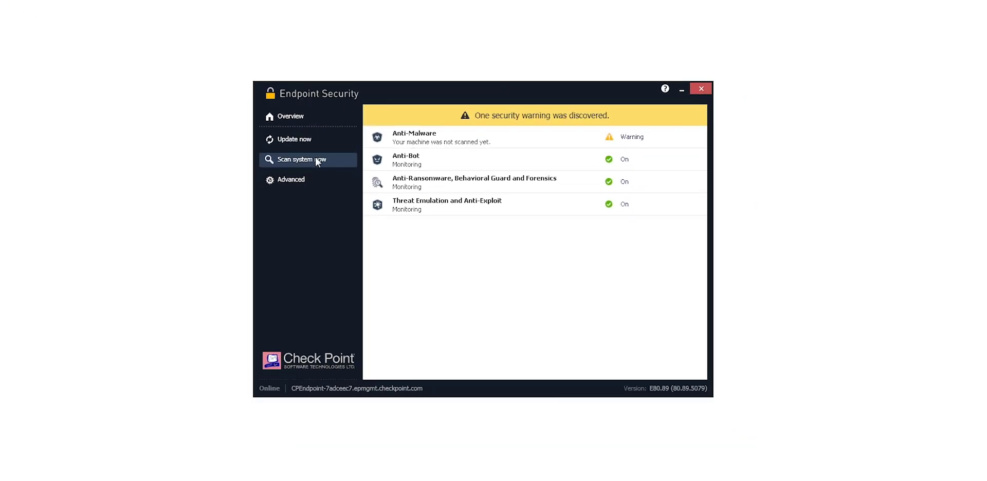
{"action": "left_click", "coordinate": [159, 113]}
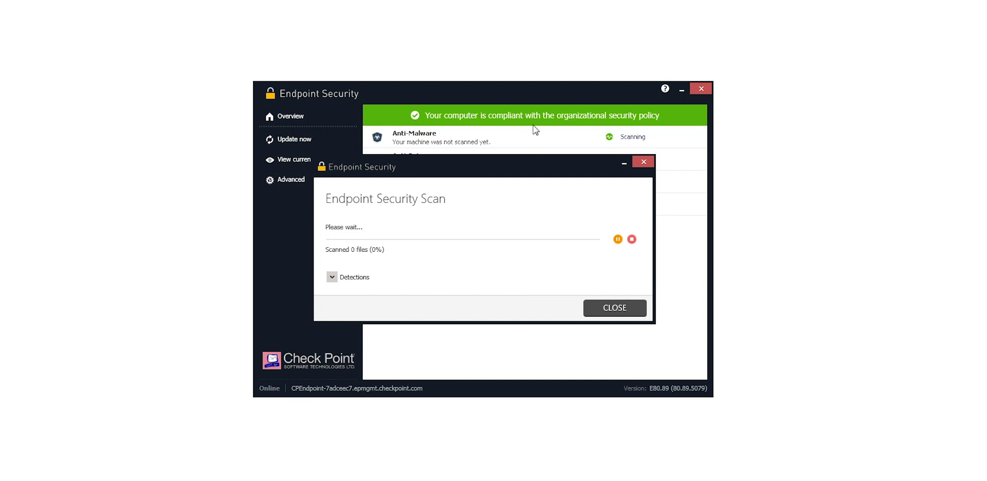
{"action": "left_click_drag", "start_coordinate": [547, 200], "coordinate": [578, 245]}
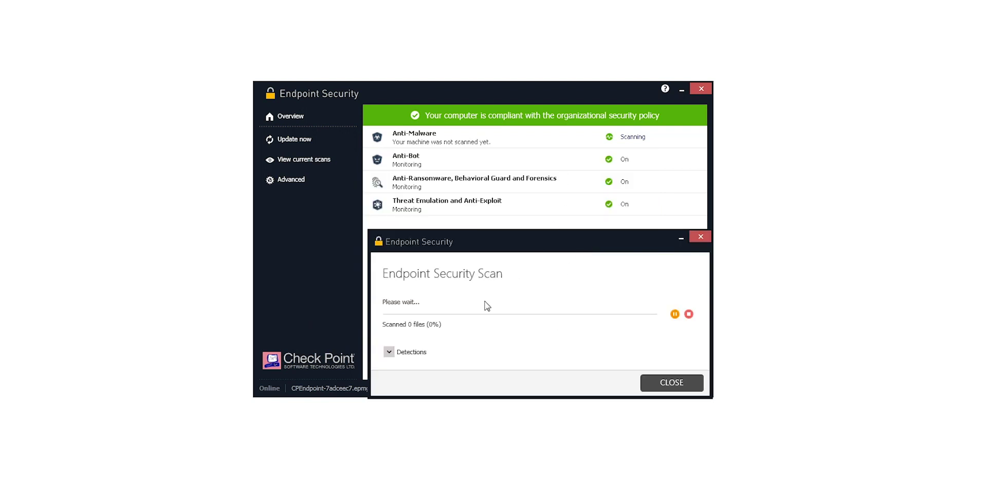
{"action": "left_click", "coordinate": [401, 354]}
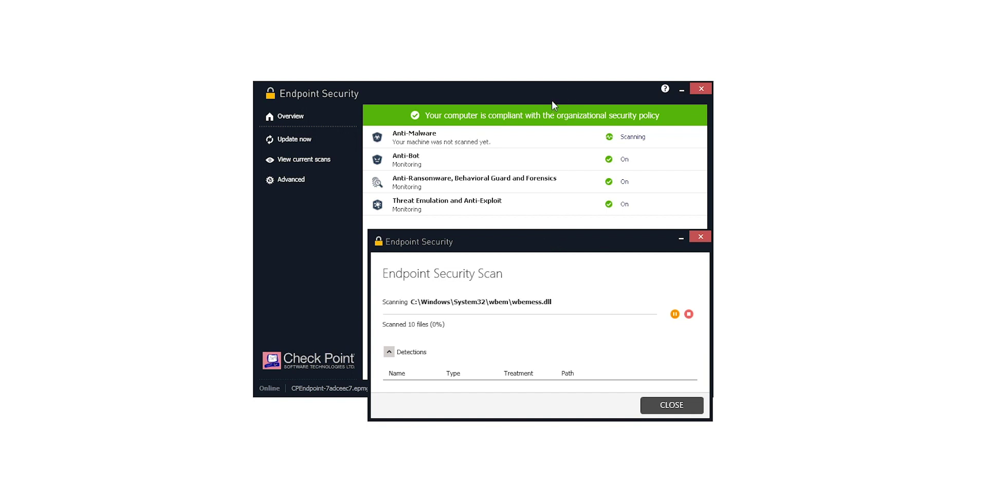
{"action": "left_click_drag", "start_coordinate": [481, 92], "coordinate": [316, 99]}
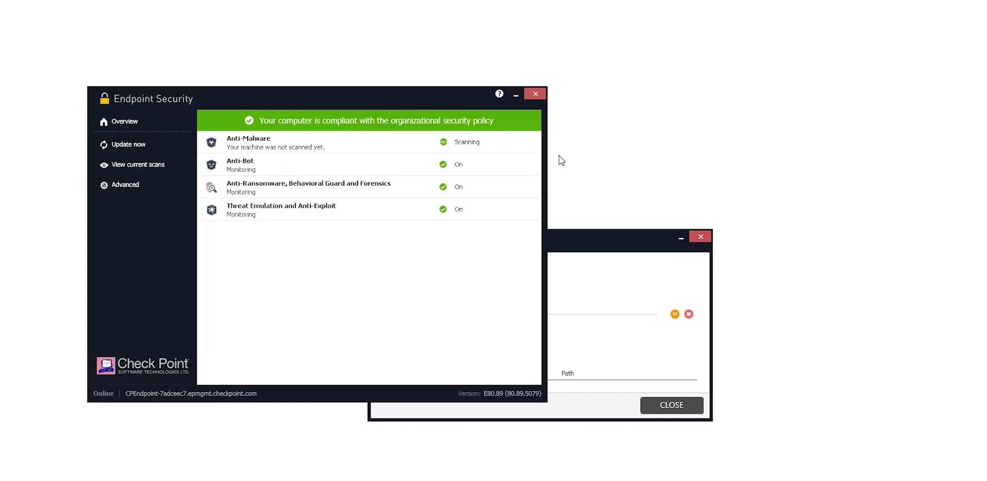
{"action": "left_click_drag", "start_coordinate": [603, 247], "coordinate": [763, 102]}
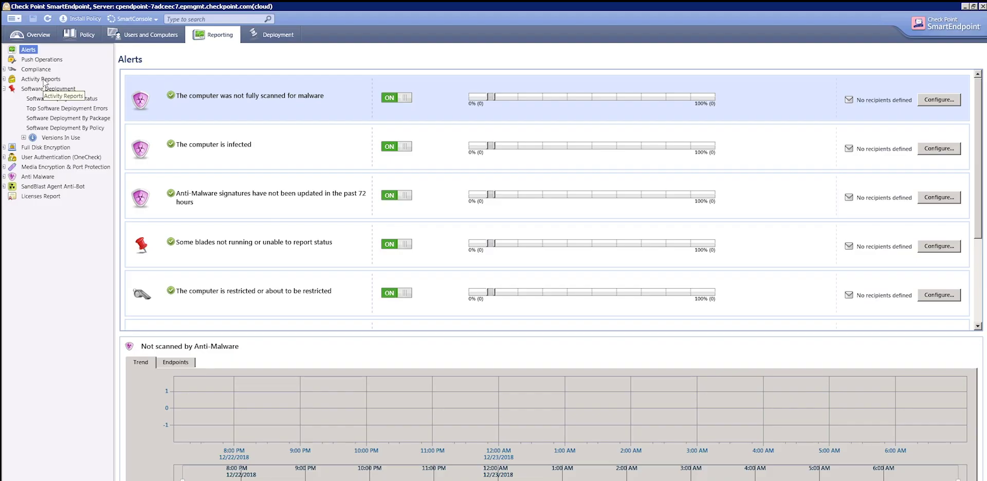
Open Activity Reports and view the Anti-Malware Top Infections report.
{"action": "left_click", "coordinate": [62, 91]}
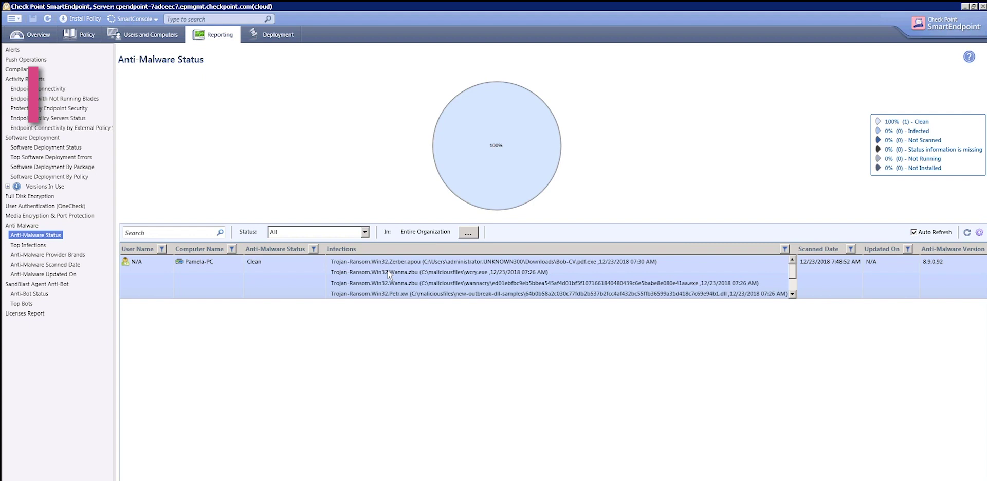
{"action": "left_click", "coordinate": [41, 246]}
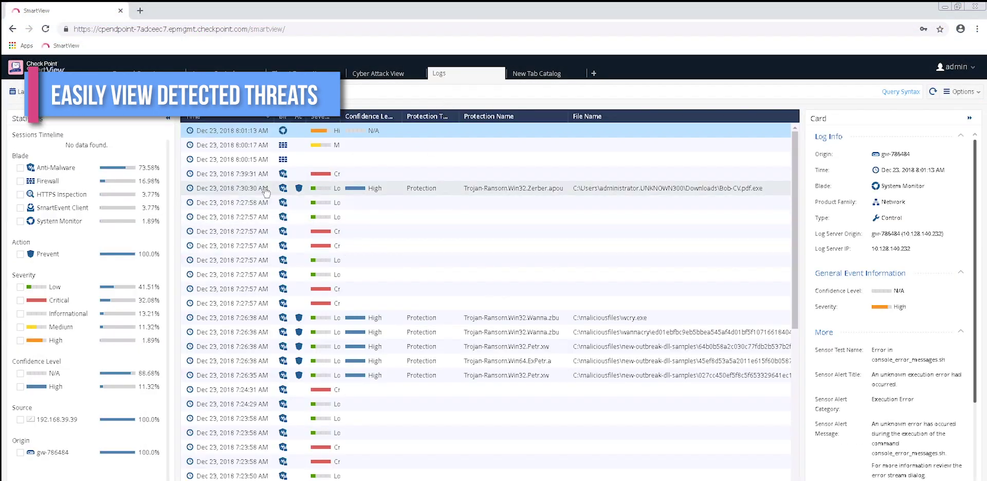
Open the detail card for the 7:30:30 AM Trojan-Ransom.Win32.Zerber.apou log and scroll through it.
{"action": "left_click", "coordinate": [266, 192]}
{"action": "double_click", "coordinate": [266, 193]}
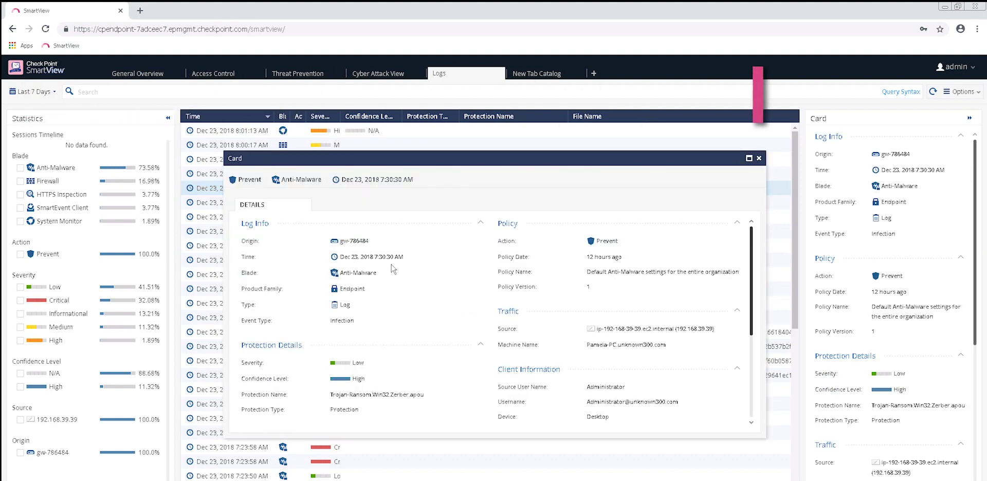
{"action": "scroll", "coordinate": [473, 279], "scroll_direction": "down", "scroll_amount": 5}
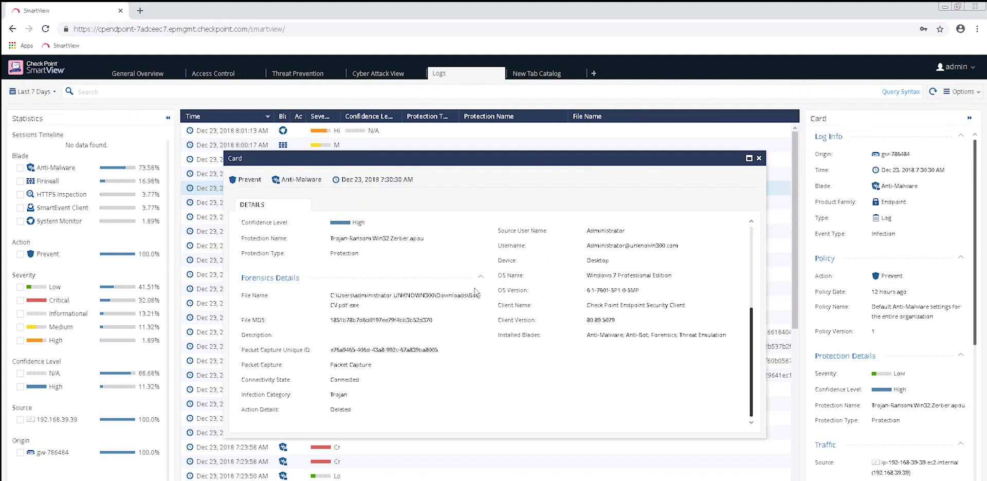
{"action": "scroll", "coordinate": [594, 224], "scroll_direction": "up", "scroll_amount": 4}
{"action": "scroll", "coordinate": [594, 224], "scroll_direction": "up", "scroll_amount": 1}
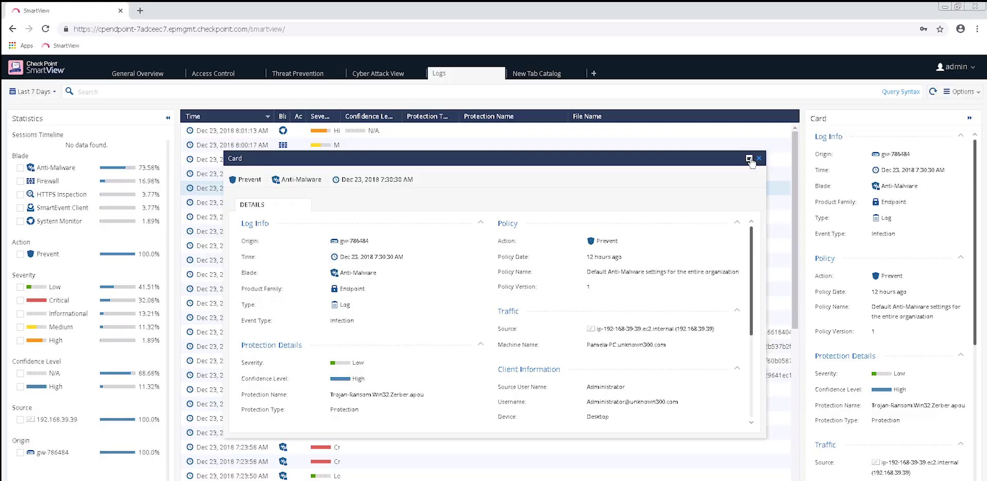